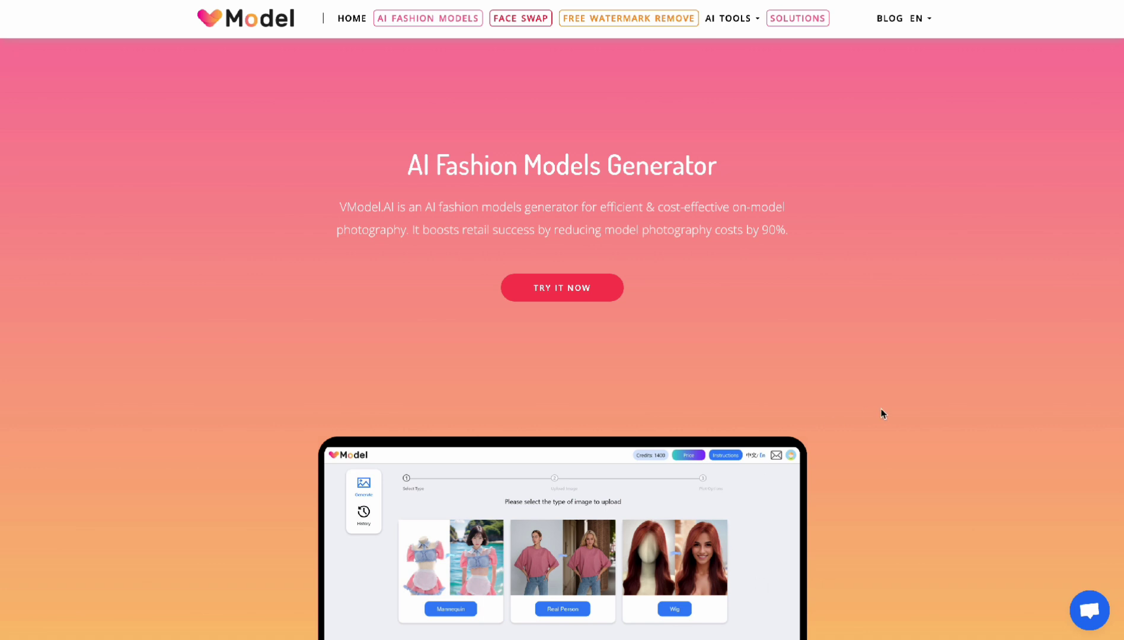
- Scroll up and down the VModel.AI homepage to look over its features
scroll(880, 410, "down", 3)
scroll(881, 413, "down", 6)
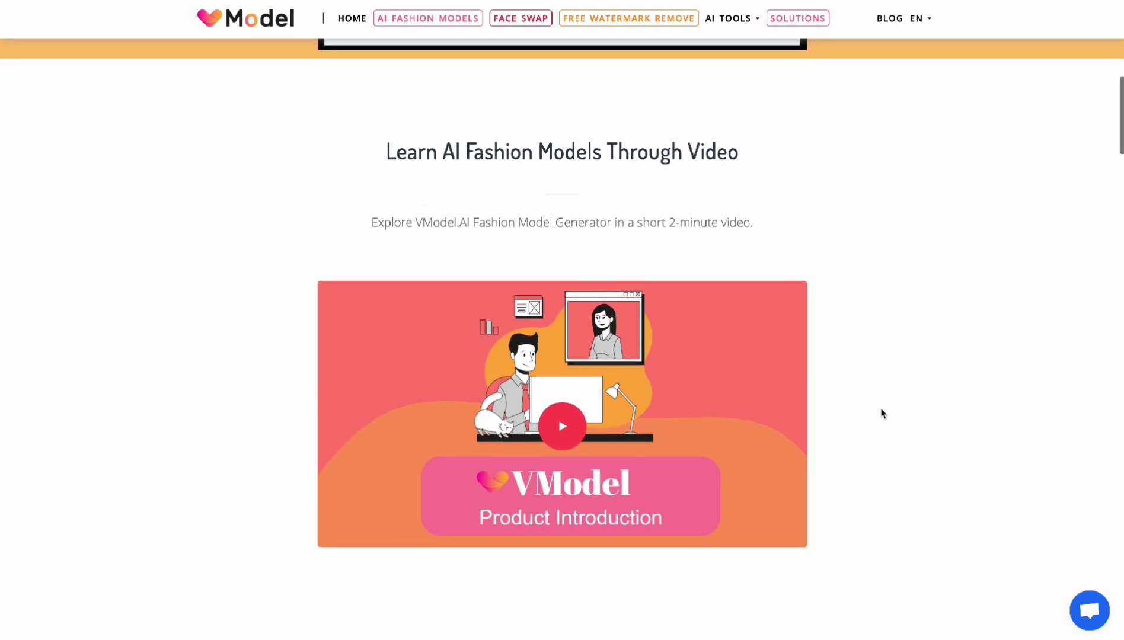
scroll(881, 413, "up", 6)
scroll(881, 413, "up", 4)
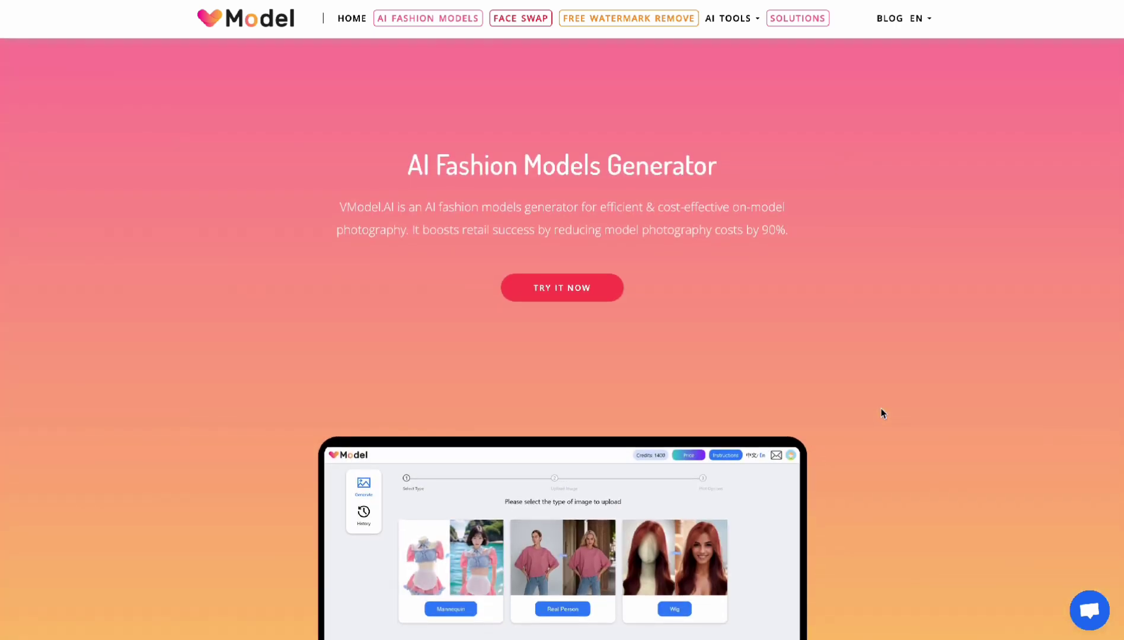
scroll(881, 414, "down", 4)
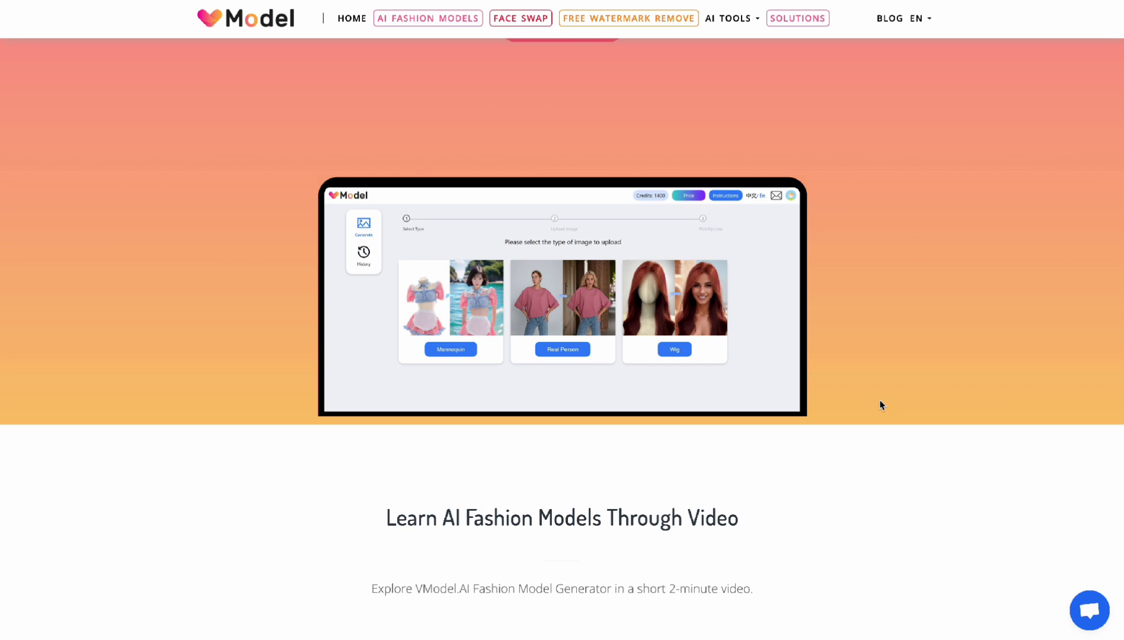
scroll(881, 406, "up", 4)
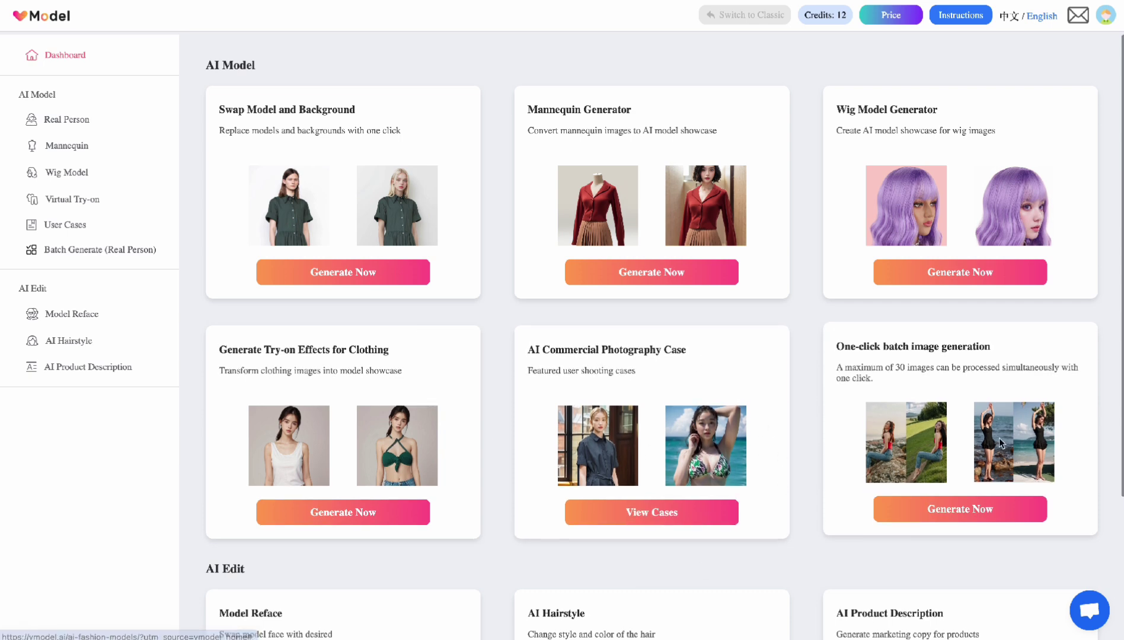
- Launch the Generate Try-on Effects for Clothing tool from the dashboard
scroll(999, 442, "down", 3)
scroll(999, 439, "up", 3)
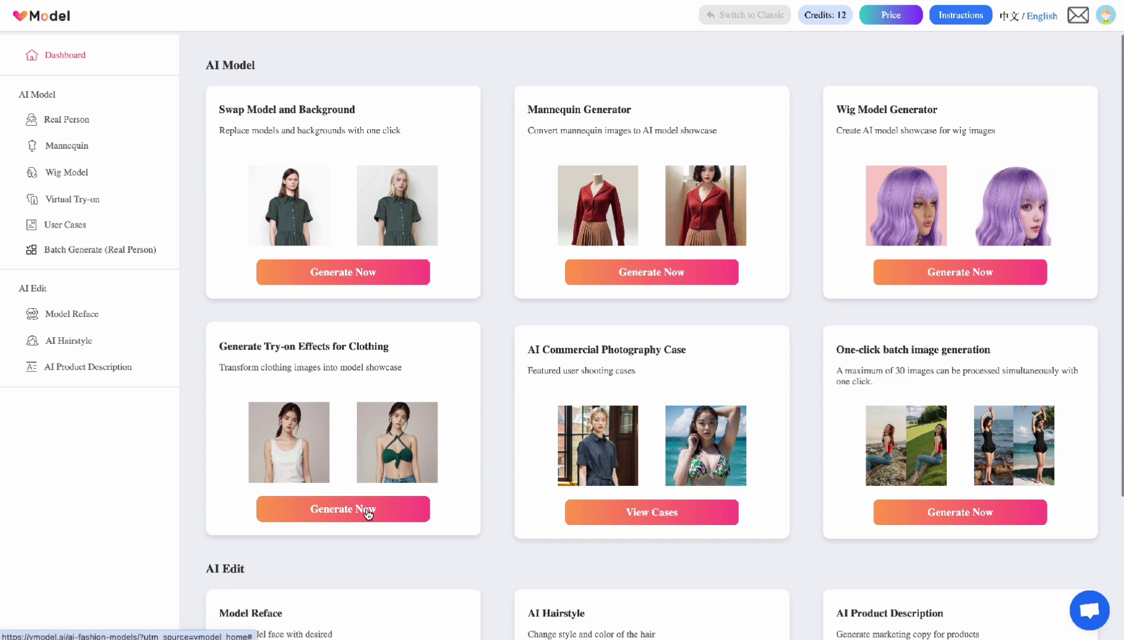
left_click(368, 513)
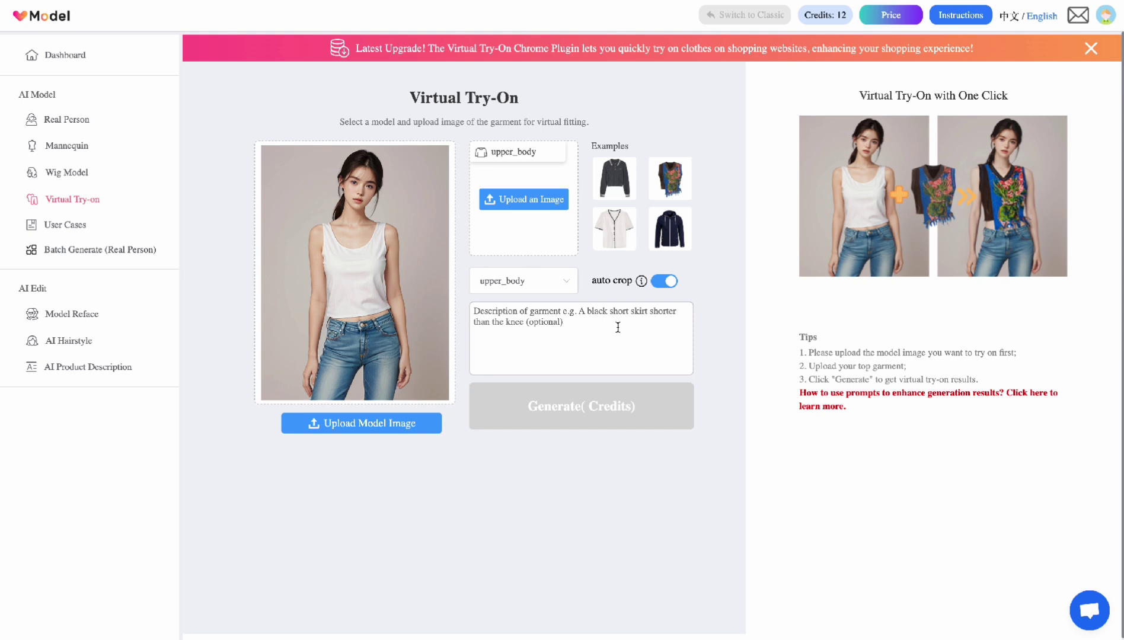
- Change the garment-type dropdown to lower_body, then to dresses
left_click(555, 285)
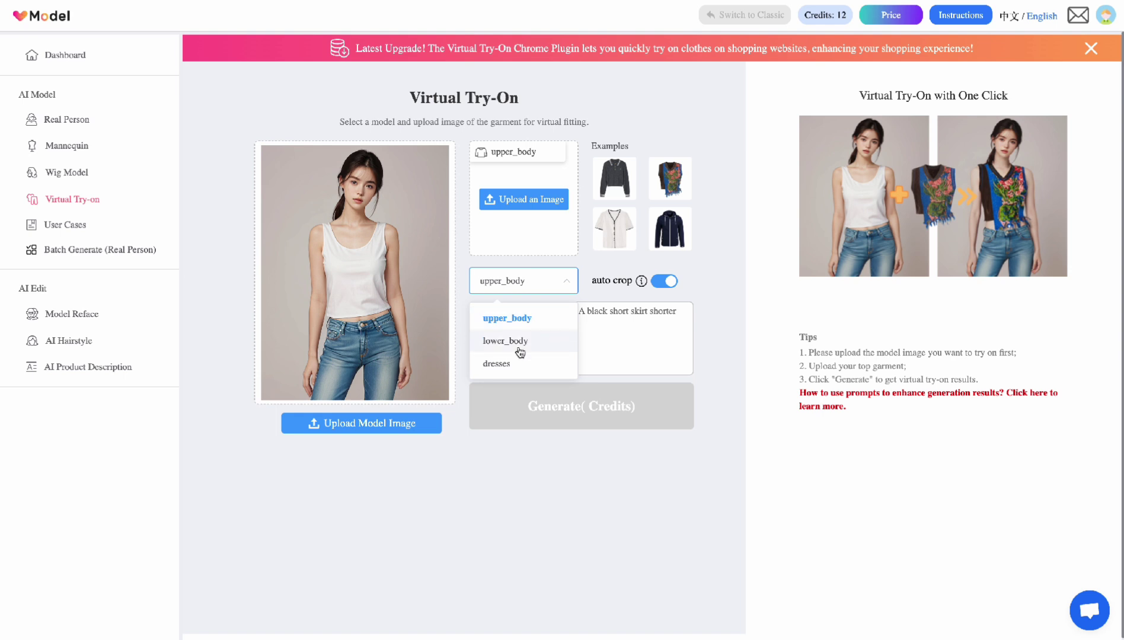
left_click(517, 343)
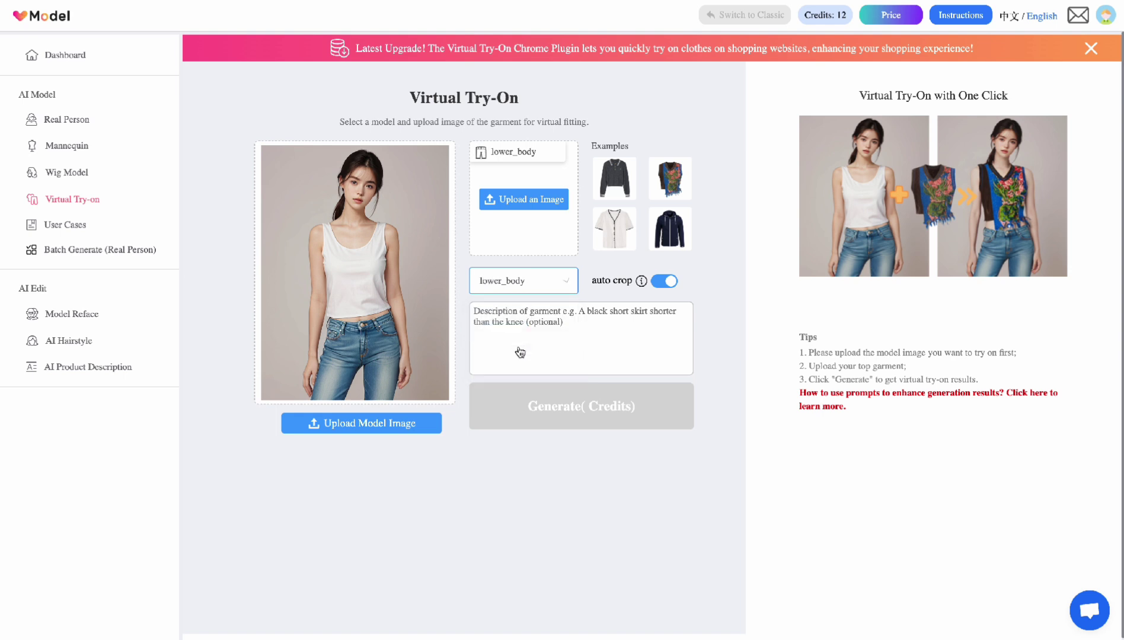
left_click(575, 285)
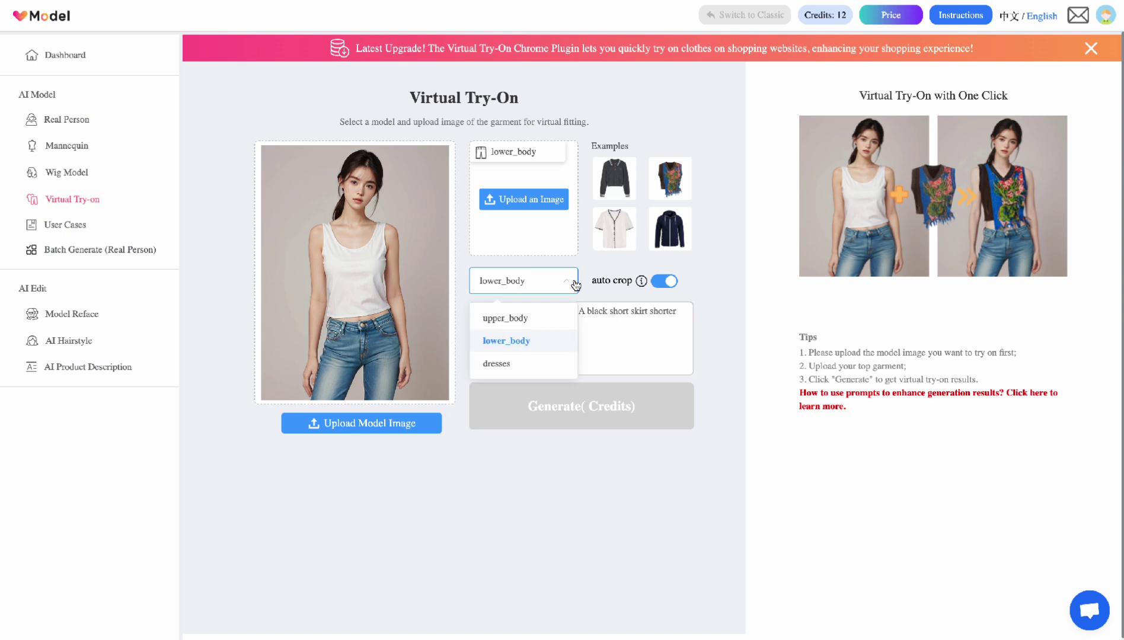
left_click(512, 363)
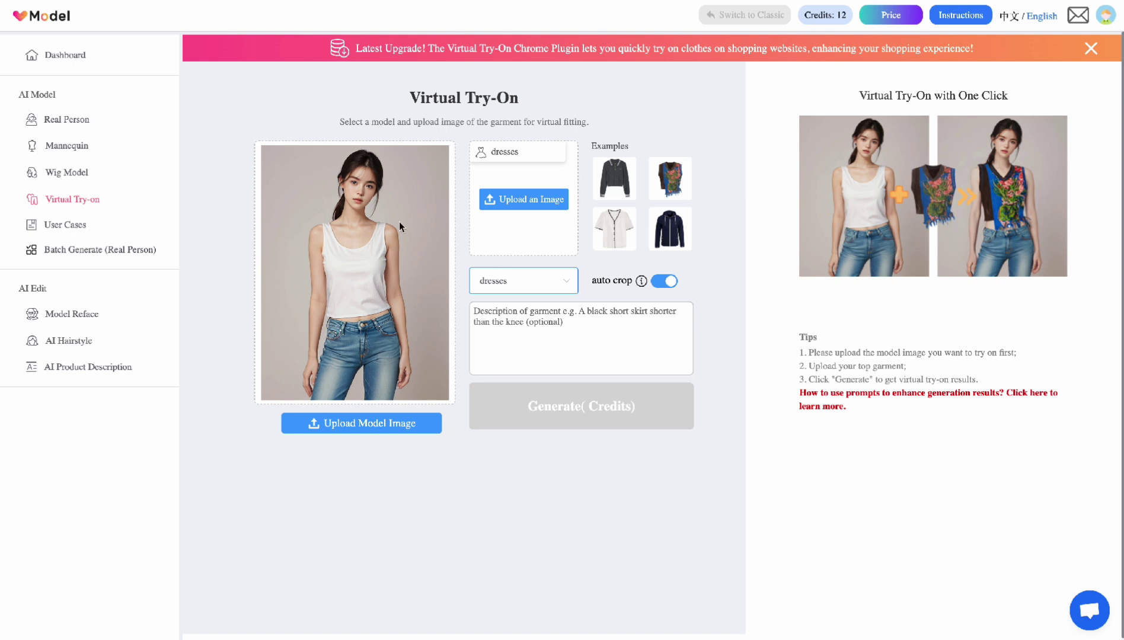
- Load the front-view photo of the top as the model image
left_click(394, 425)
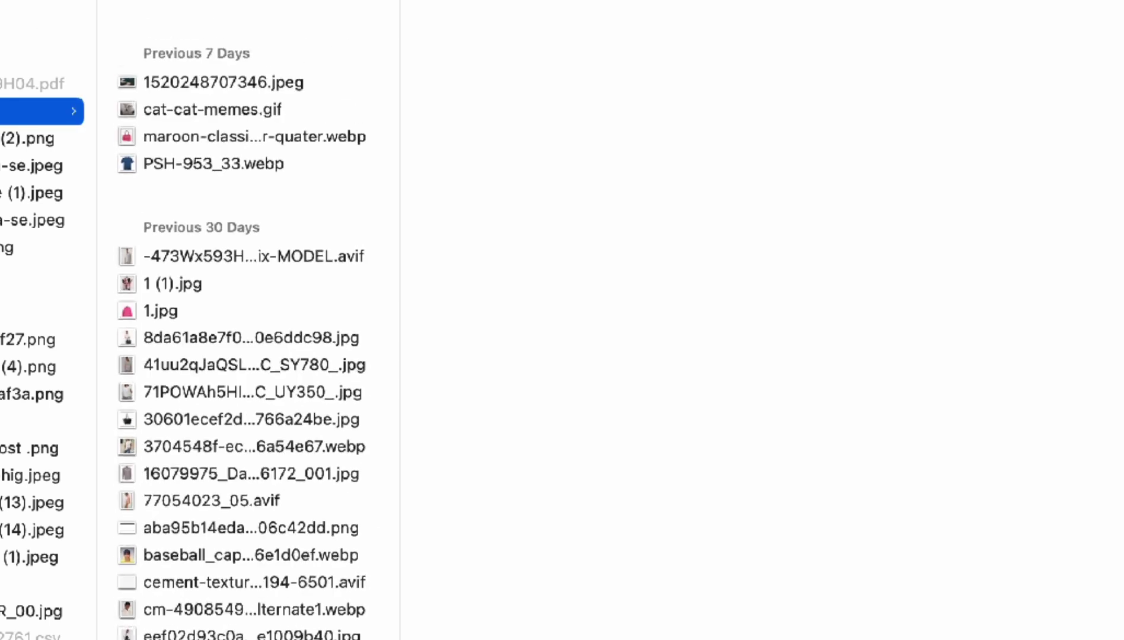
key("Right")
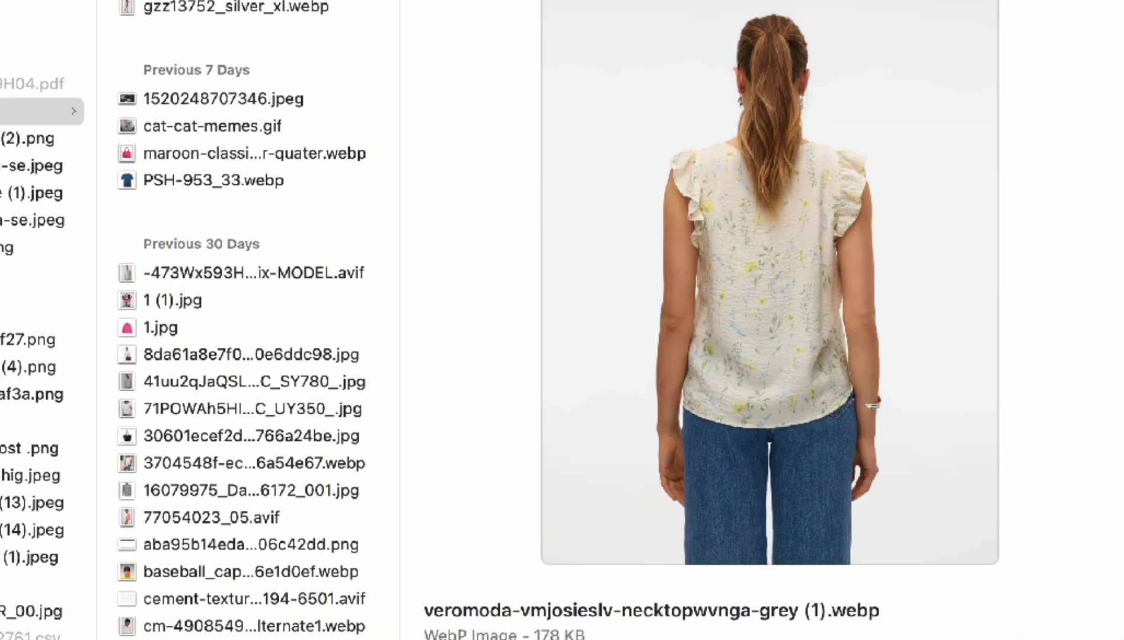
key("Down")
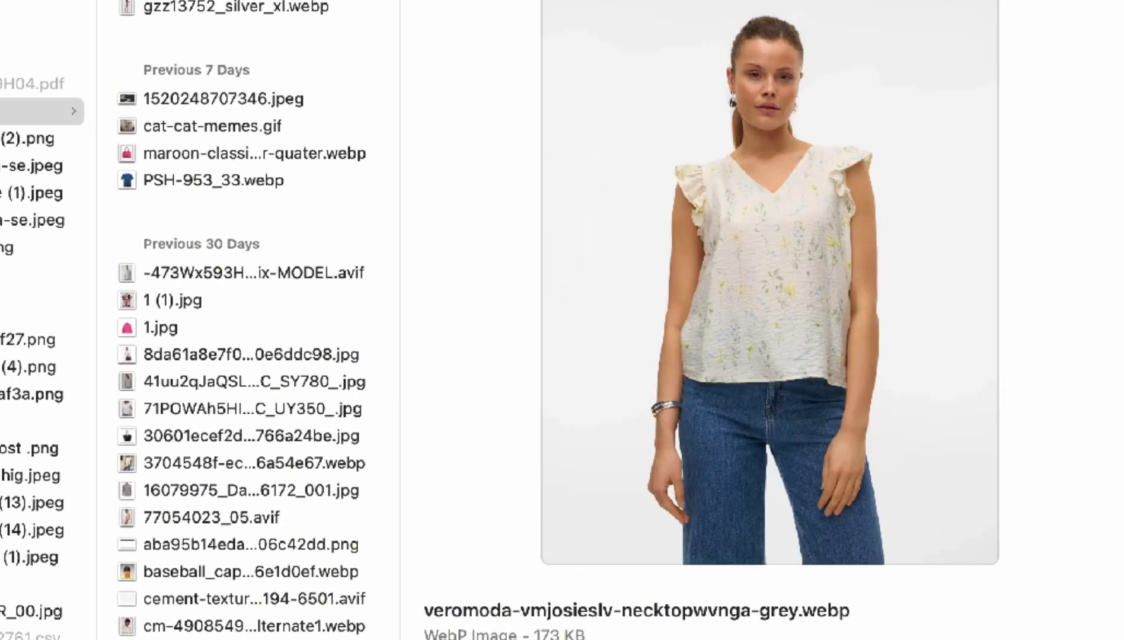
key("Return")
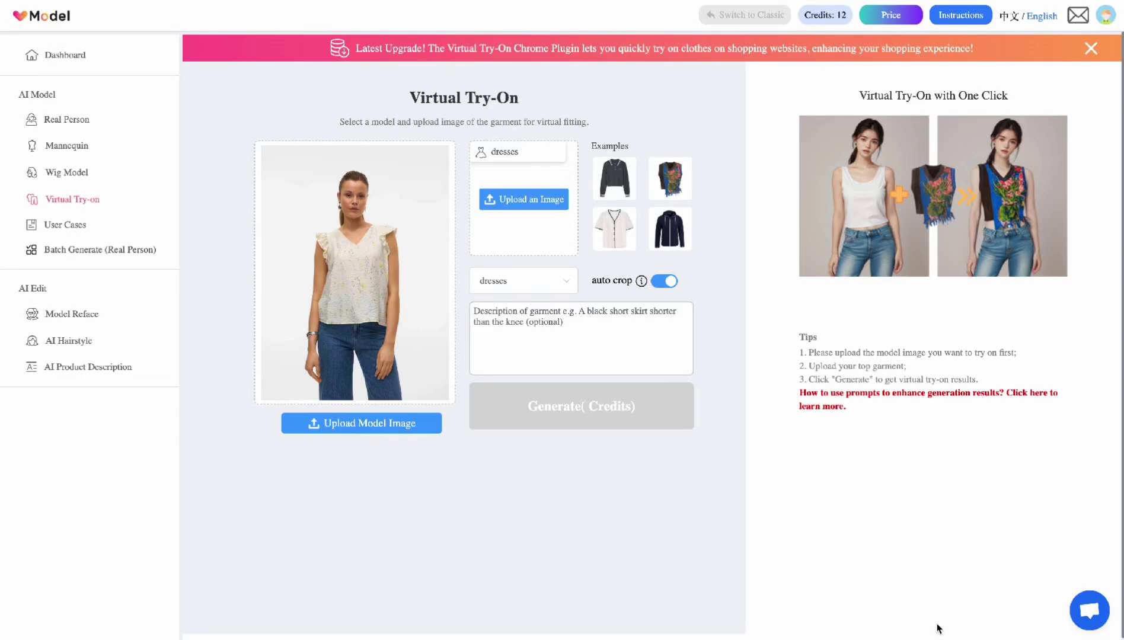
left_click(522, 200)
left_click(889, 623)
left_click(546, 286)
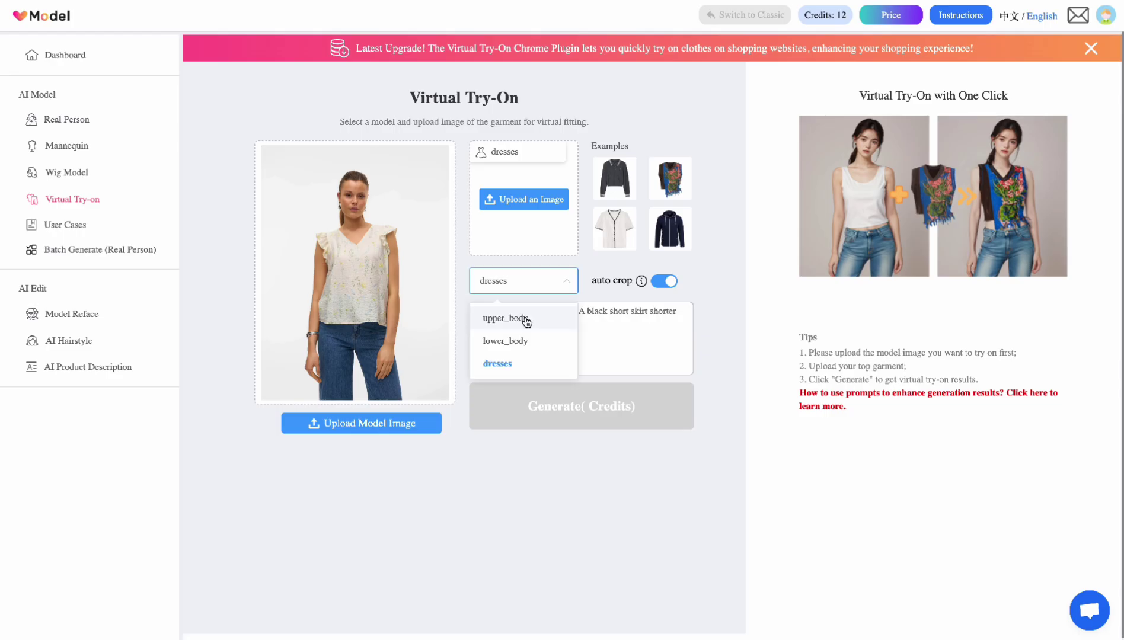
left_click(505, 318)
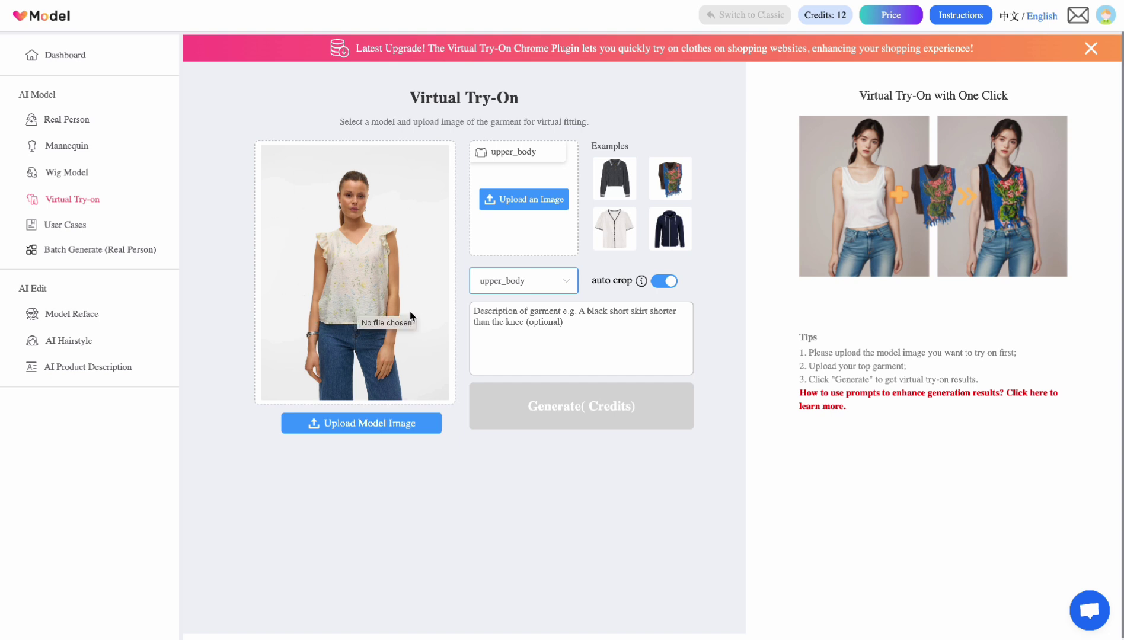
left_click(486, 199)
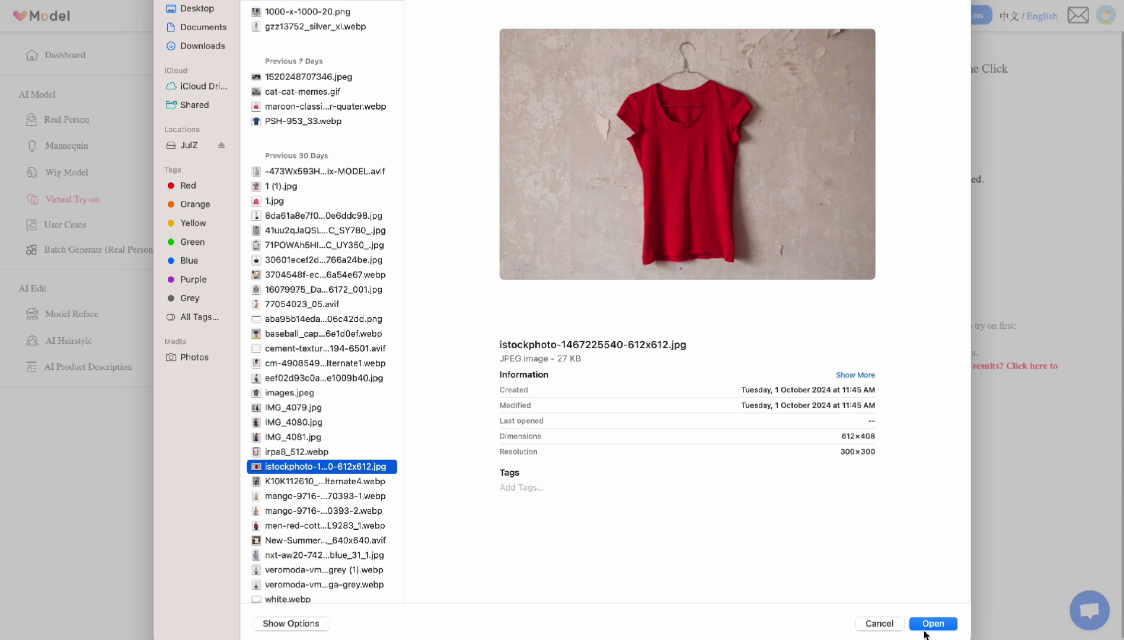
left_click(932, 626)
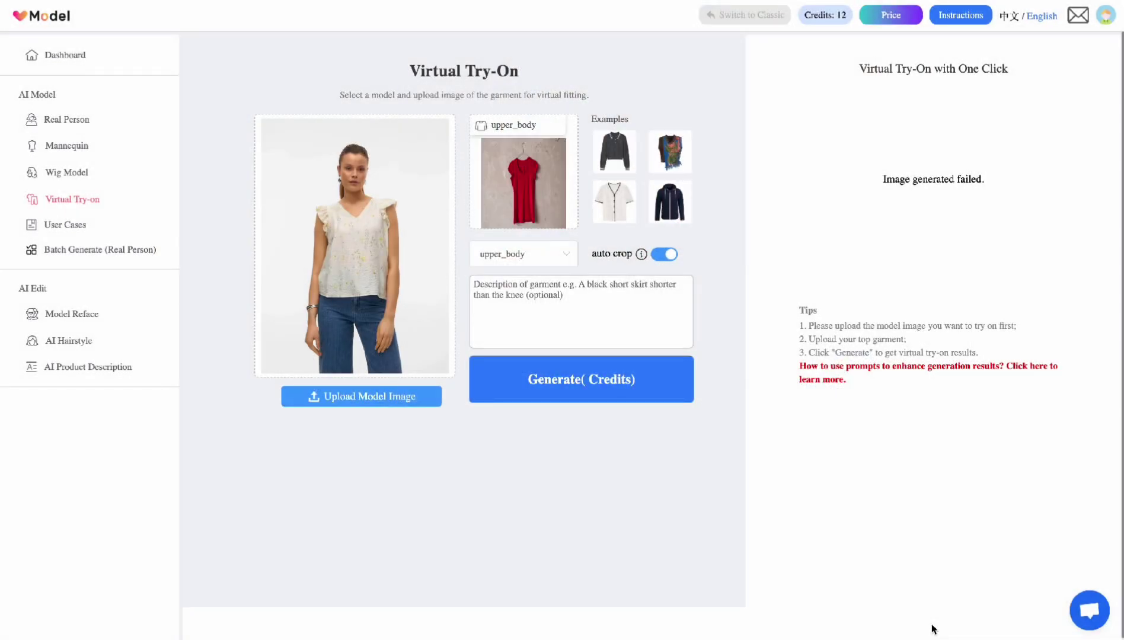
- Run Generate to produce the model wearing the red T-shirt
left_click(558, 387)
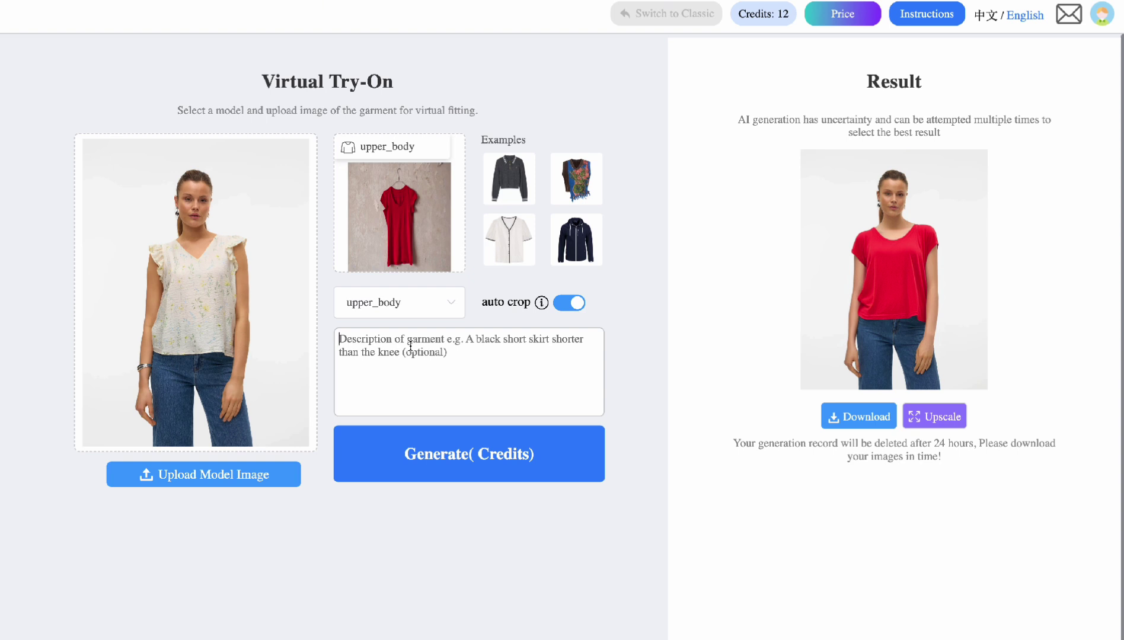
- Enter the description 'red tight fitted t-shirt' and regenerate the try-on
left_click(411, 345)
type("rf")
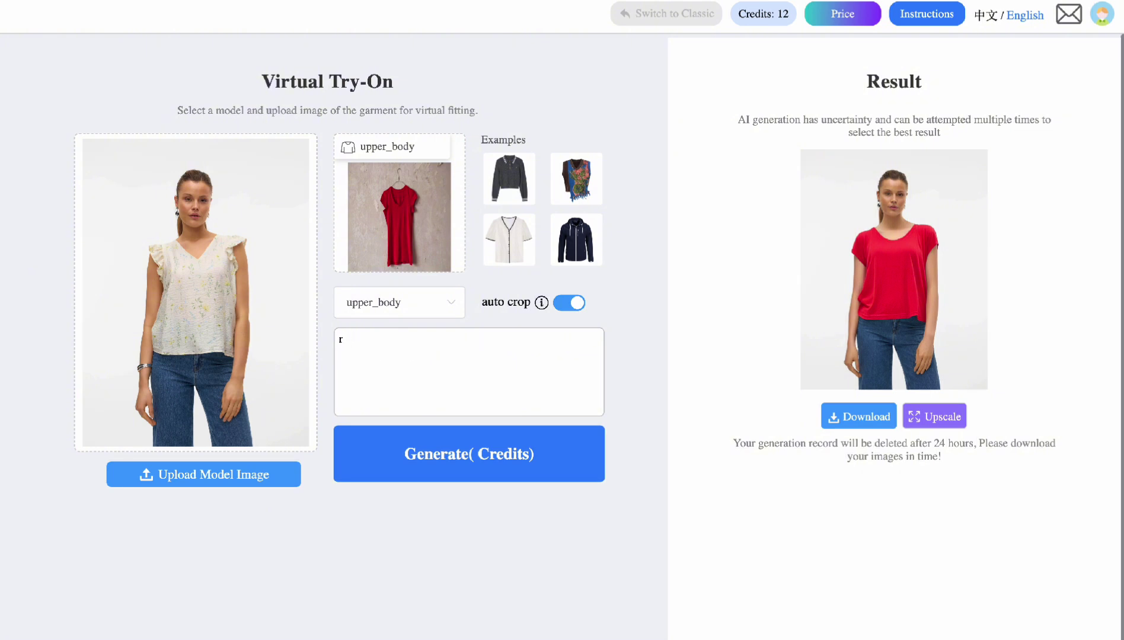
type("ed ")
type("tigh")
type("t fitted")
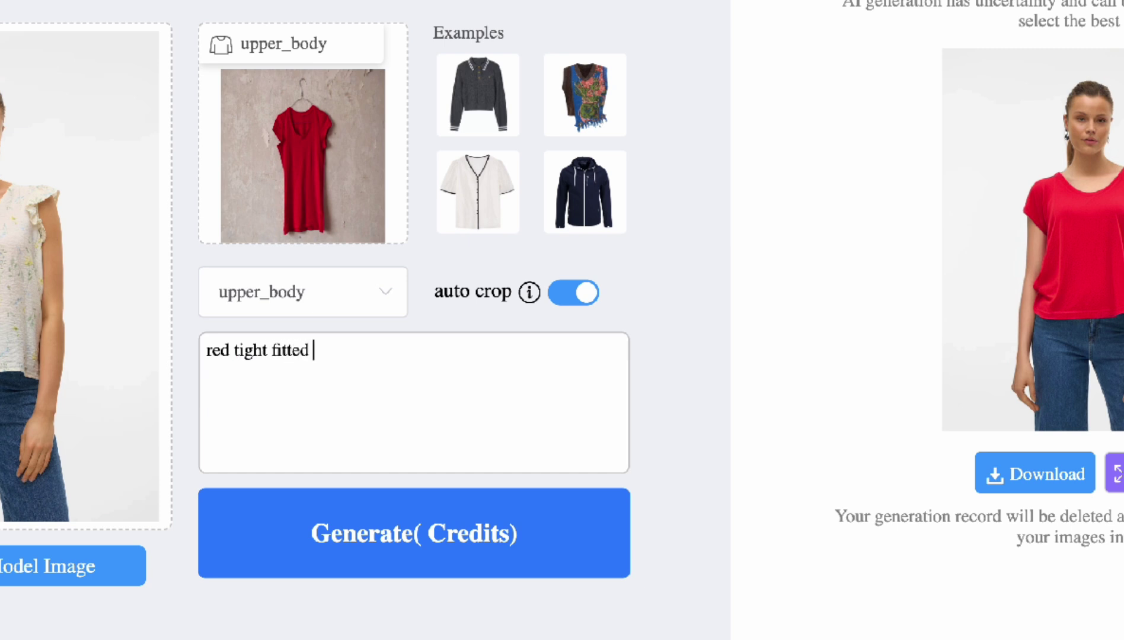
type(" t0")
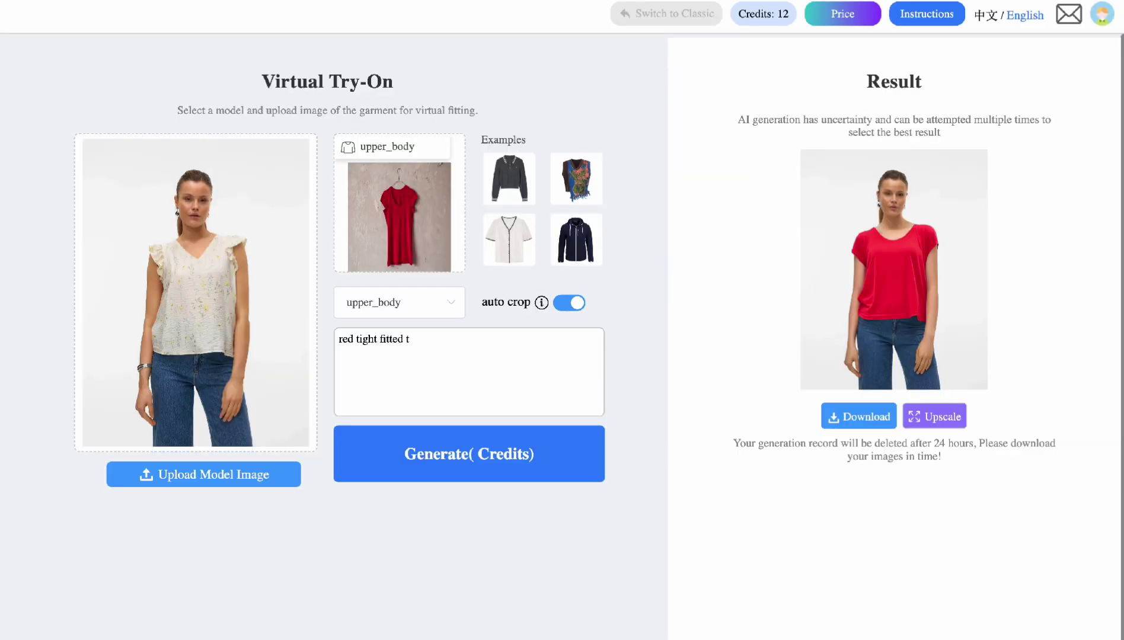
type("shirt")
left_click(514, 471)
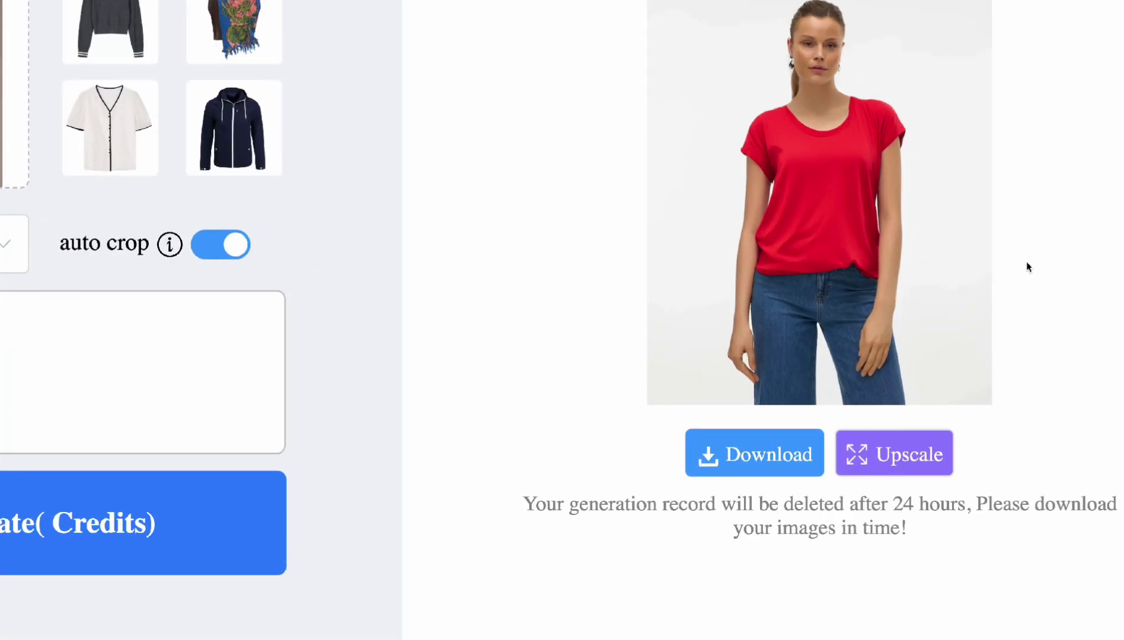
- Scroll up to view the regenerated fitted red T-shirt result
scroll(1026, 262, "up", 2)
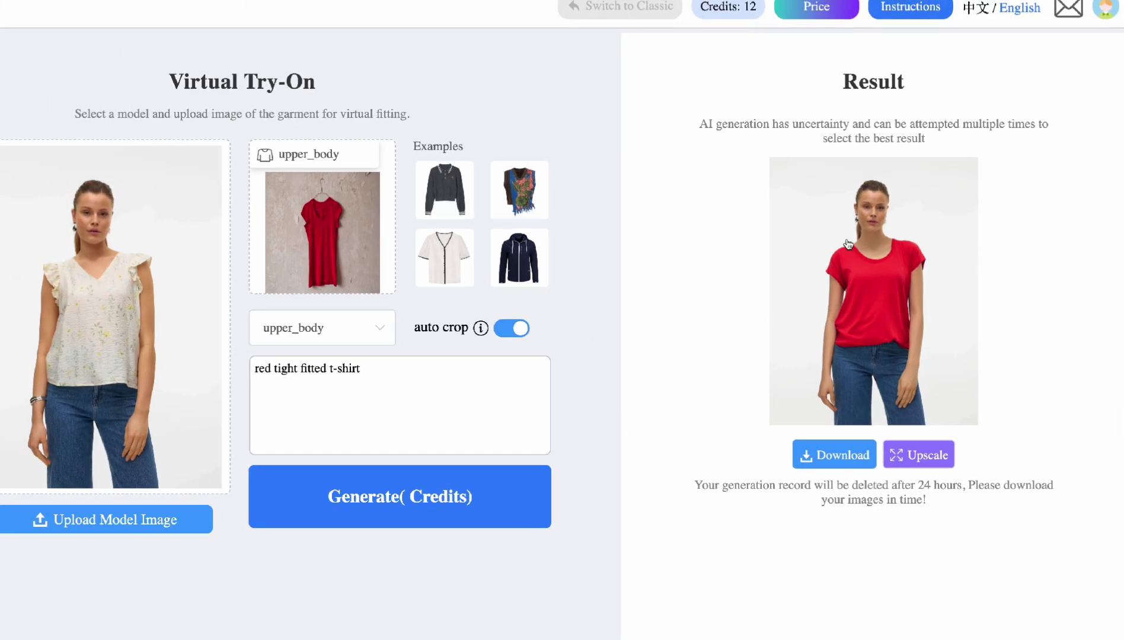
- Download the red T-shirt try-on result image
left_click(853, 456)
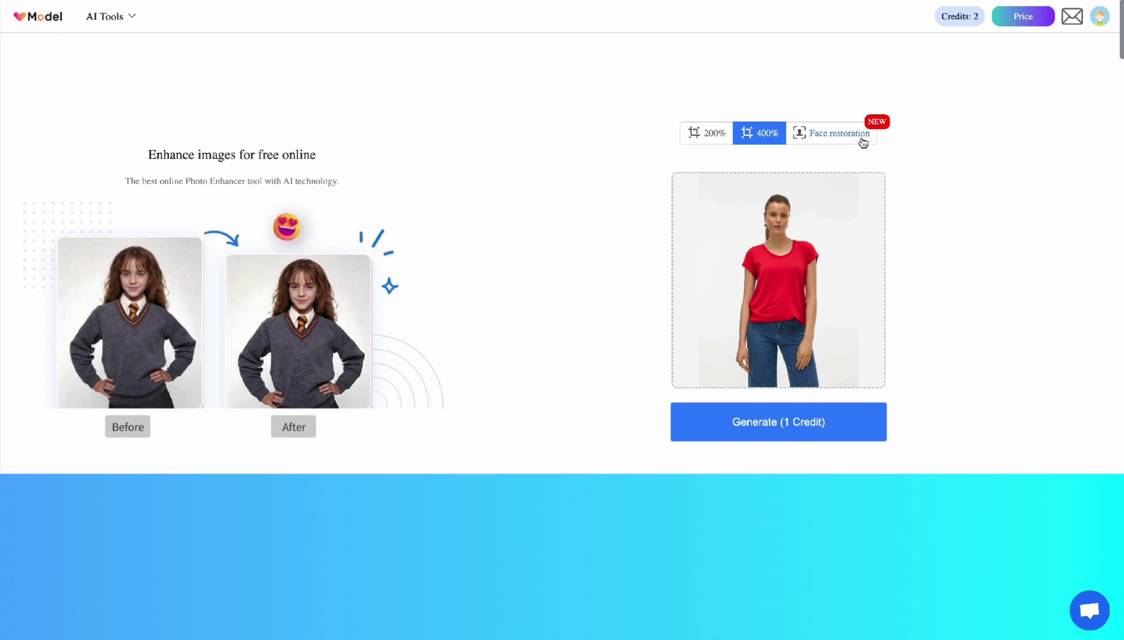
- Upscale the red T-shirt try-on photo at 400%, not face restoration
left_click(859, 136)
left_click(760, 128)
left_click(794, 422)
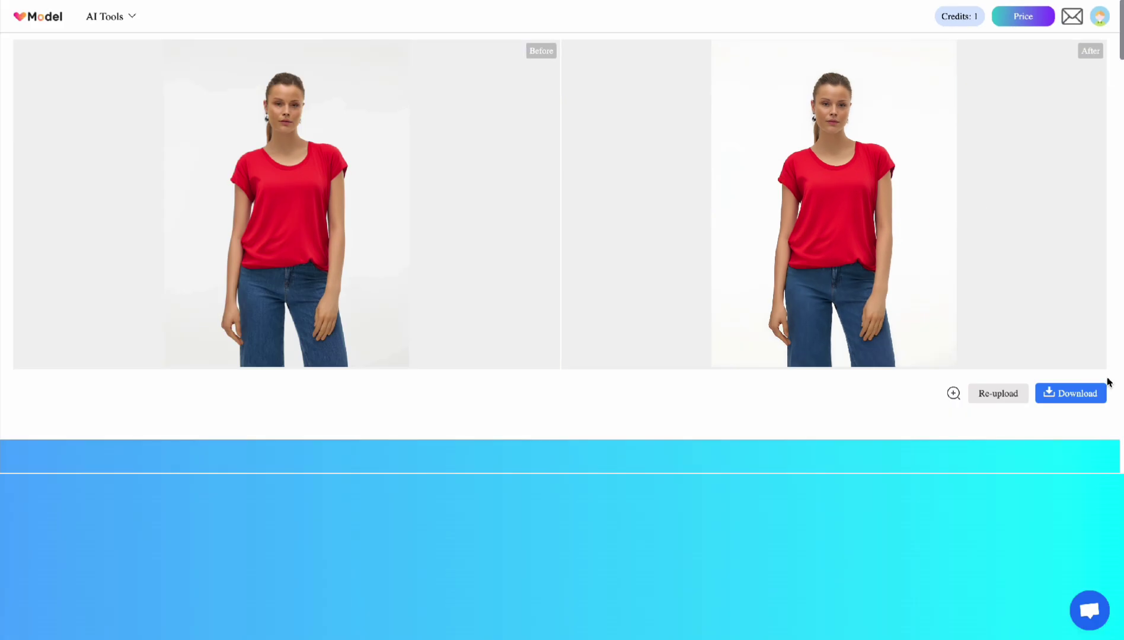
- Download the 4.3 MB upscaled try-on image
left_click(1084, 396)
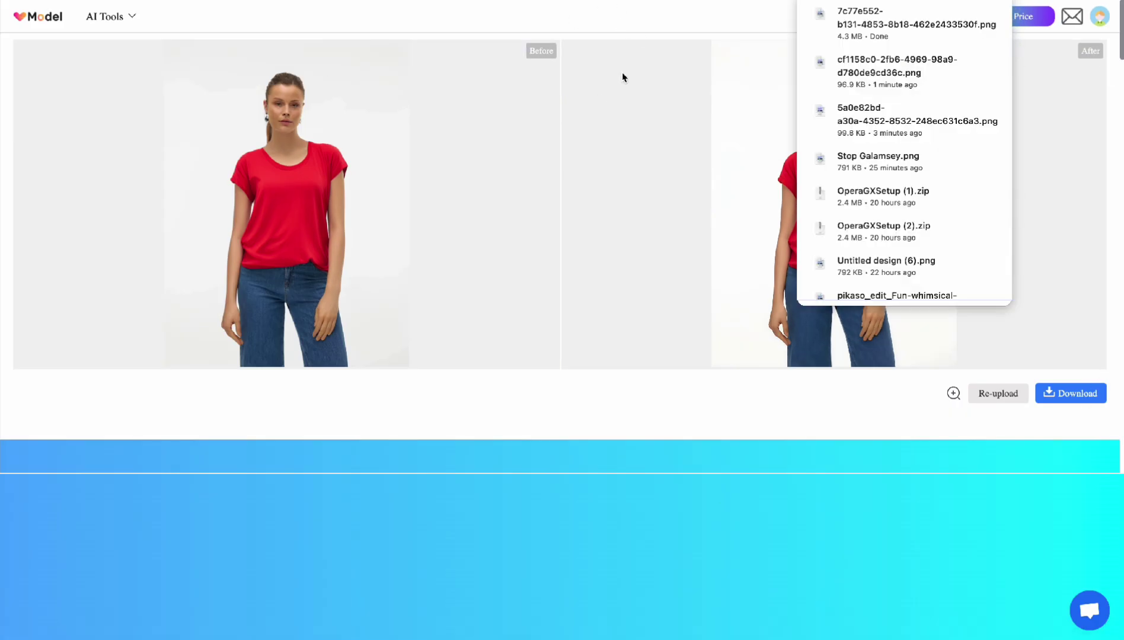
mouse_move(866, 7)
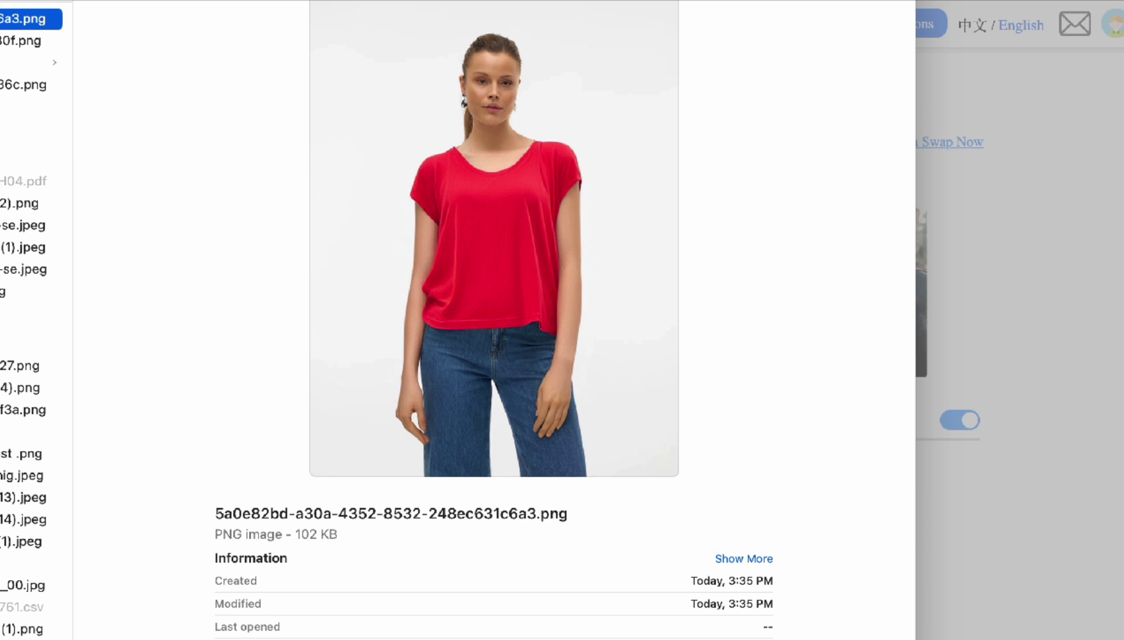
- Load the 4.5 MB upscaled red t-shirt photo as original and Task-18938927-1-2.png as target face
left_click(24, 40)
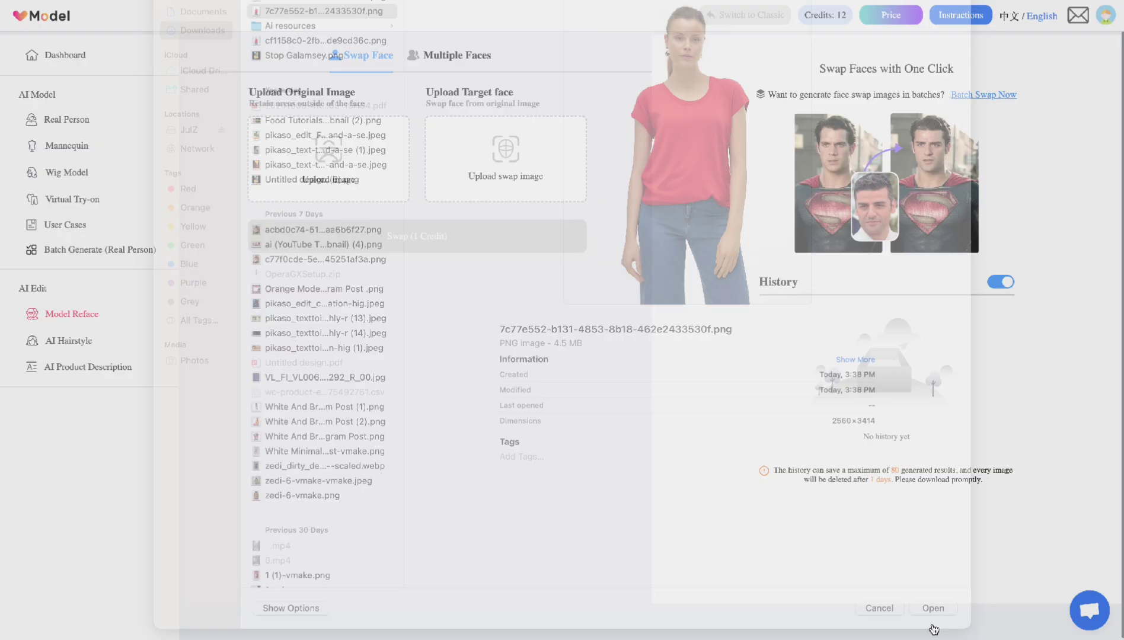
left_click(933, 606)
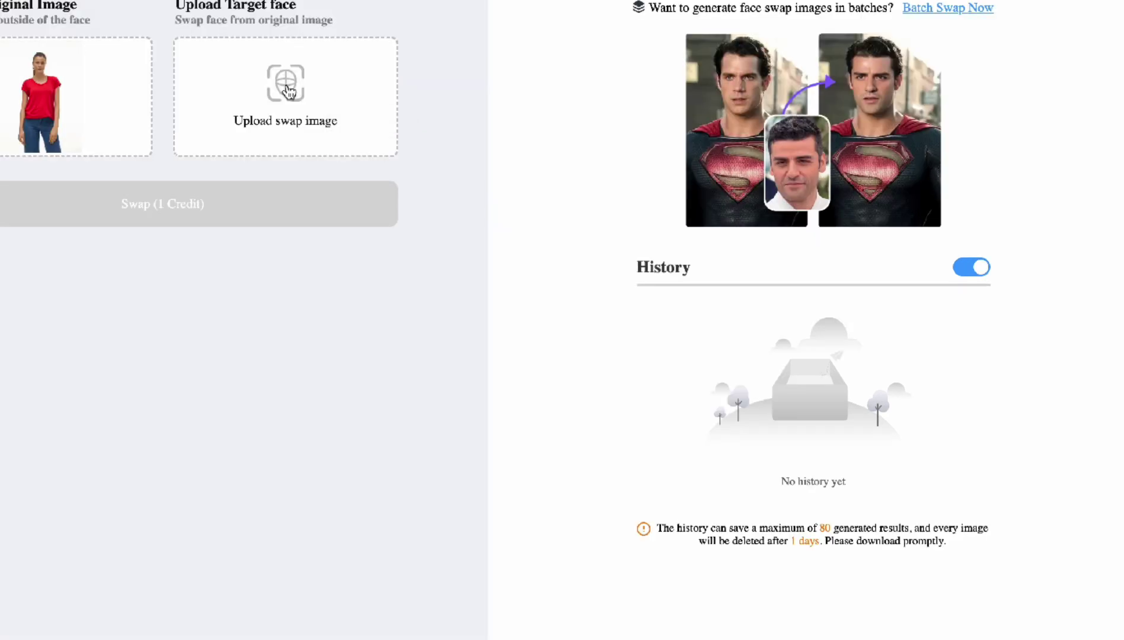
left_click(538, 161)
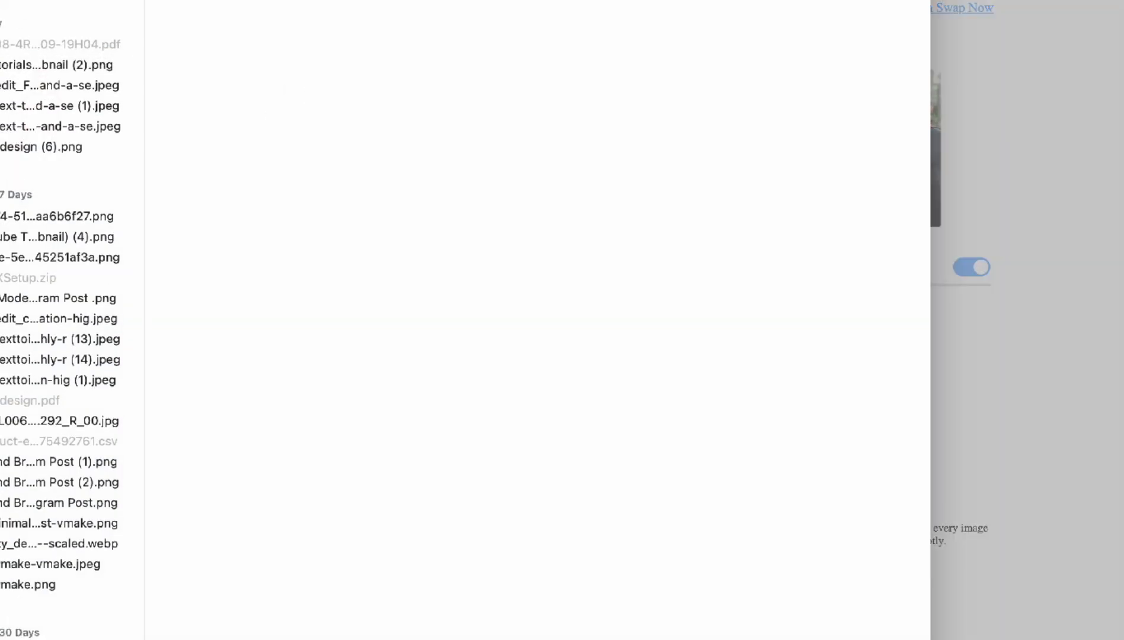
scroll(20, 110, "down", 10)
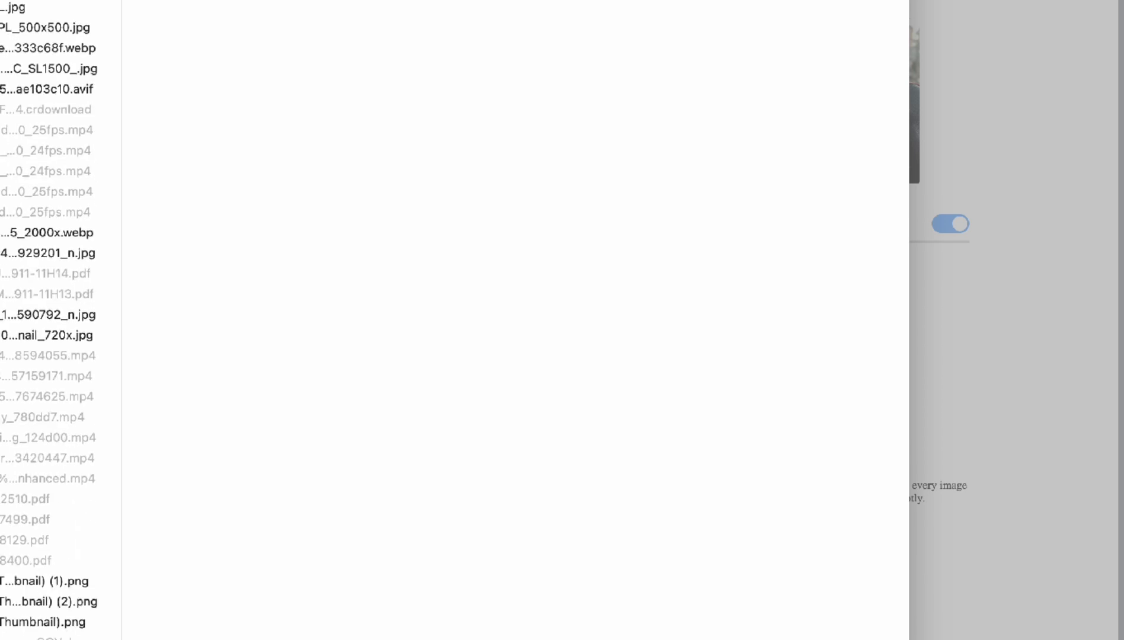
scroll(49, 320, "down", 10)
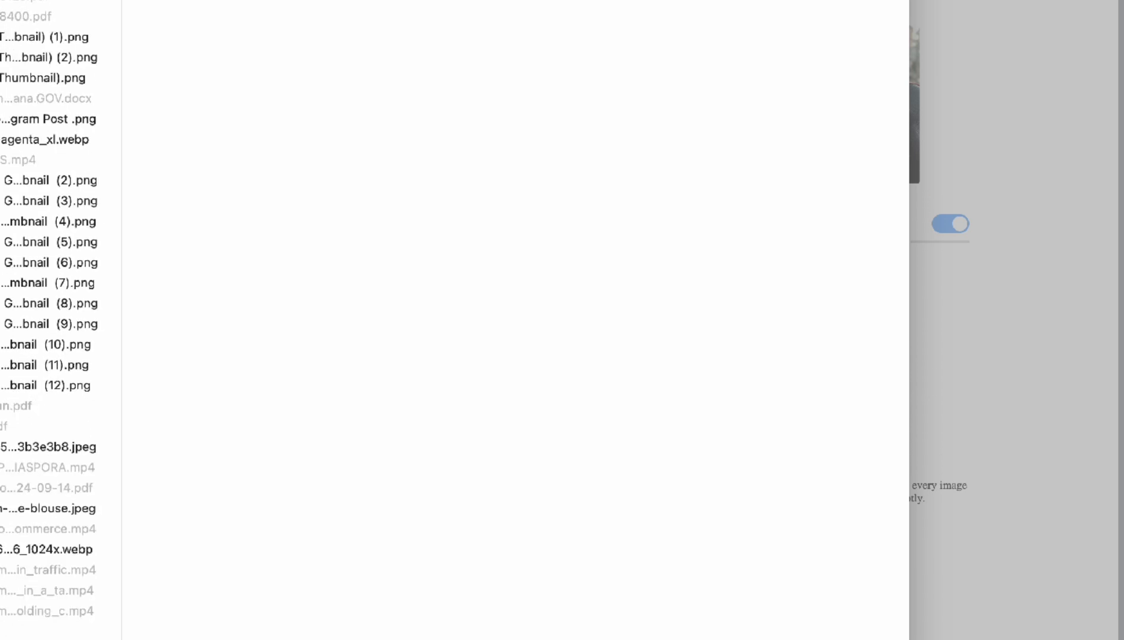
scroll(1, 261, "down", 15)
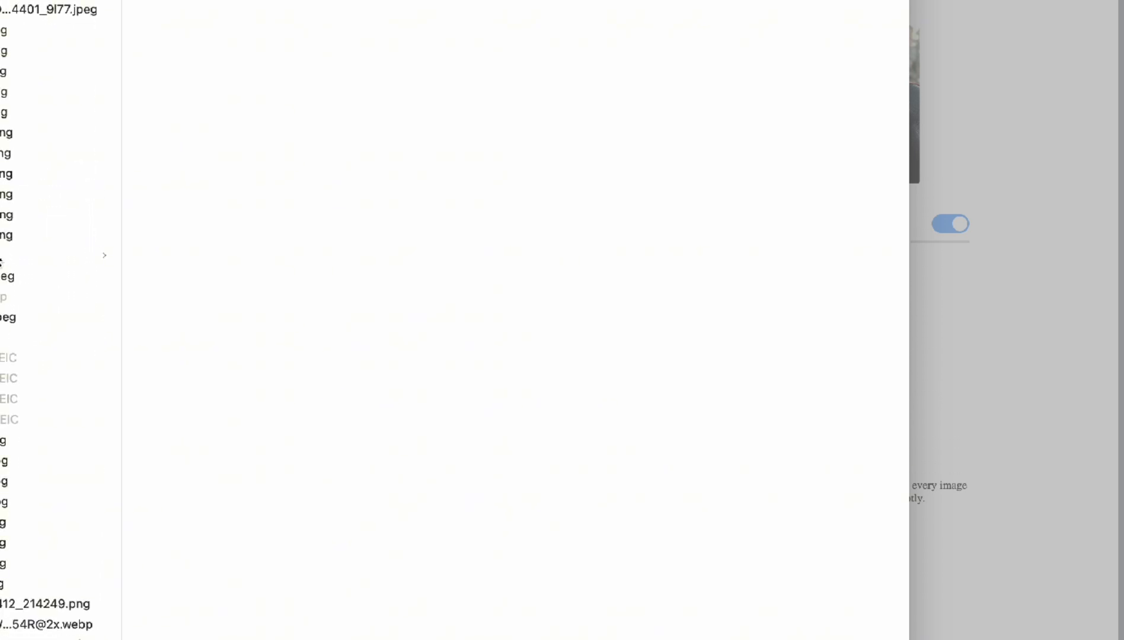
scroll(1, 261, "down", 10)
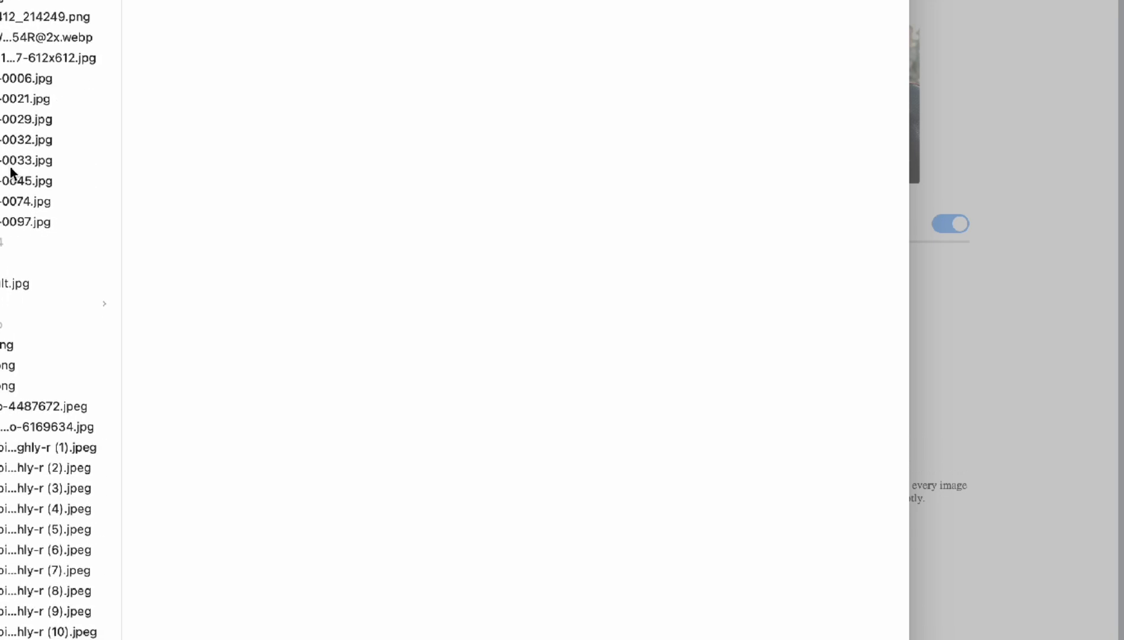
scroll(11, 170, "down", 10)
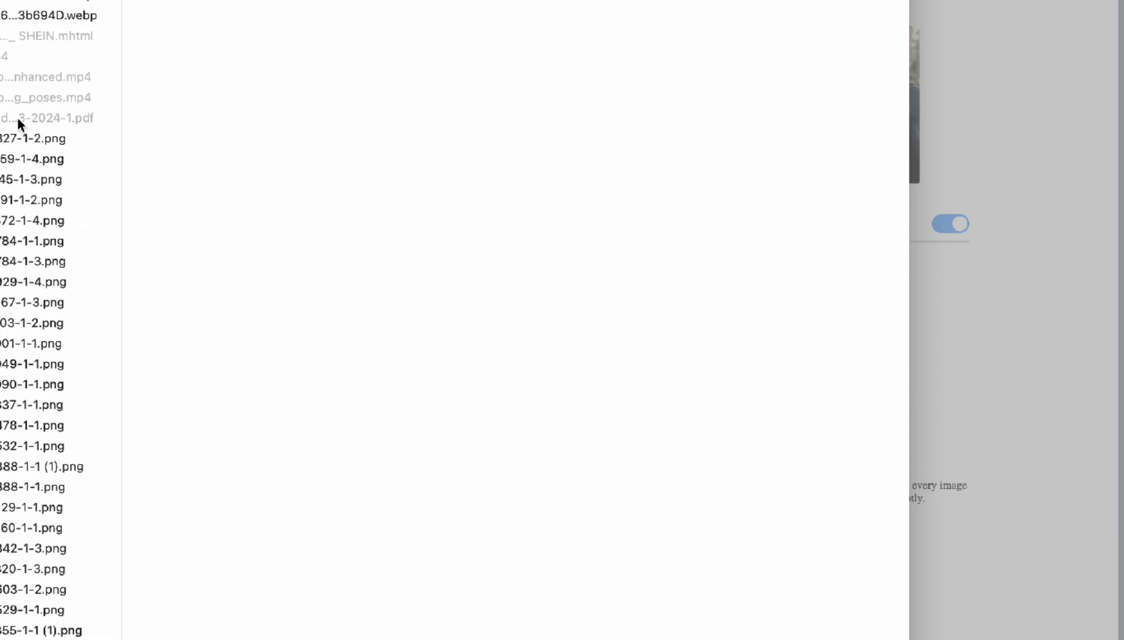
scroll(19, 119, "down", 5)
left_click(24, 499)
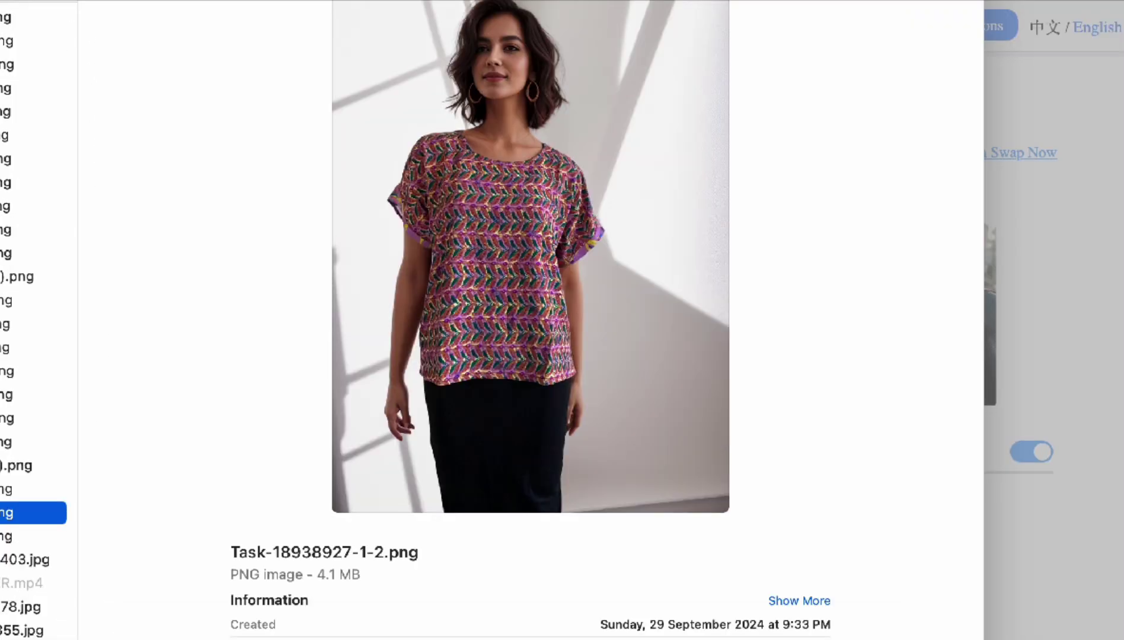
left_click(944, 627)
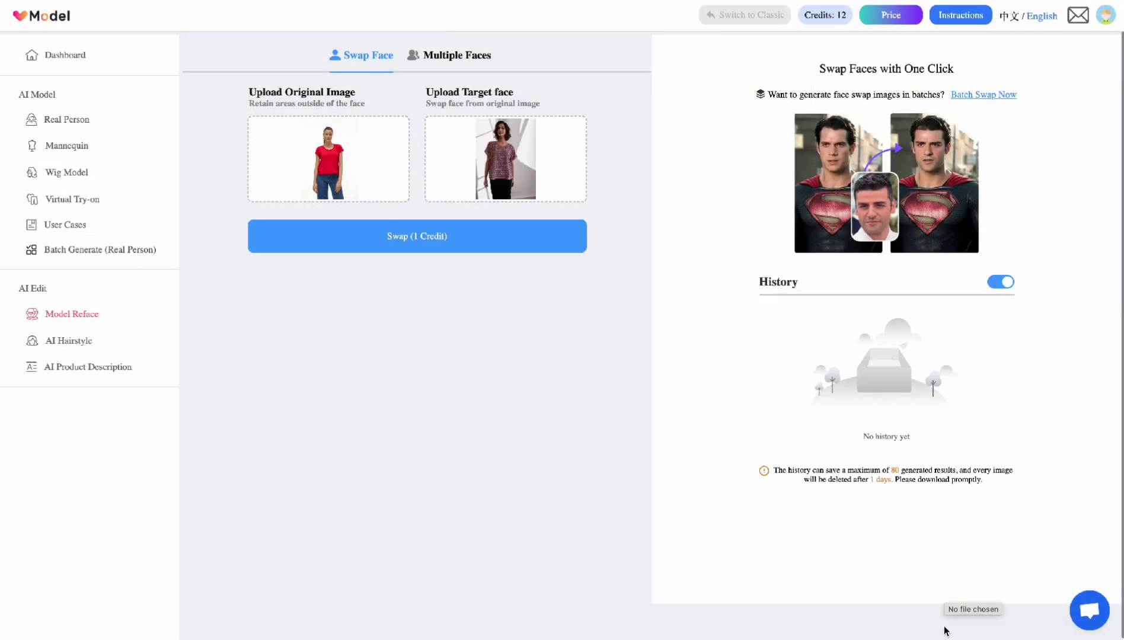
- Run the 1-credit face swap and download the resulting red t-shirt image
left_click(556, 236)
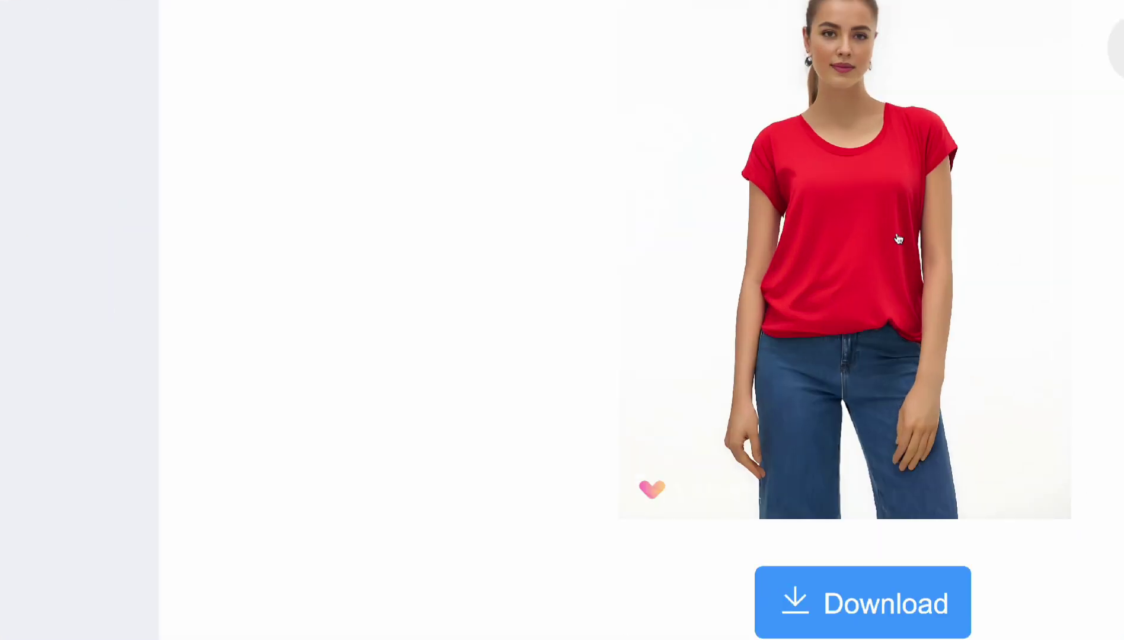
scroll(898, 237, "up", 2)
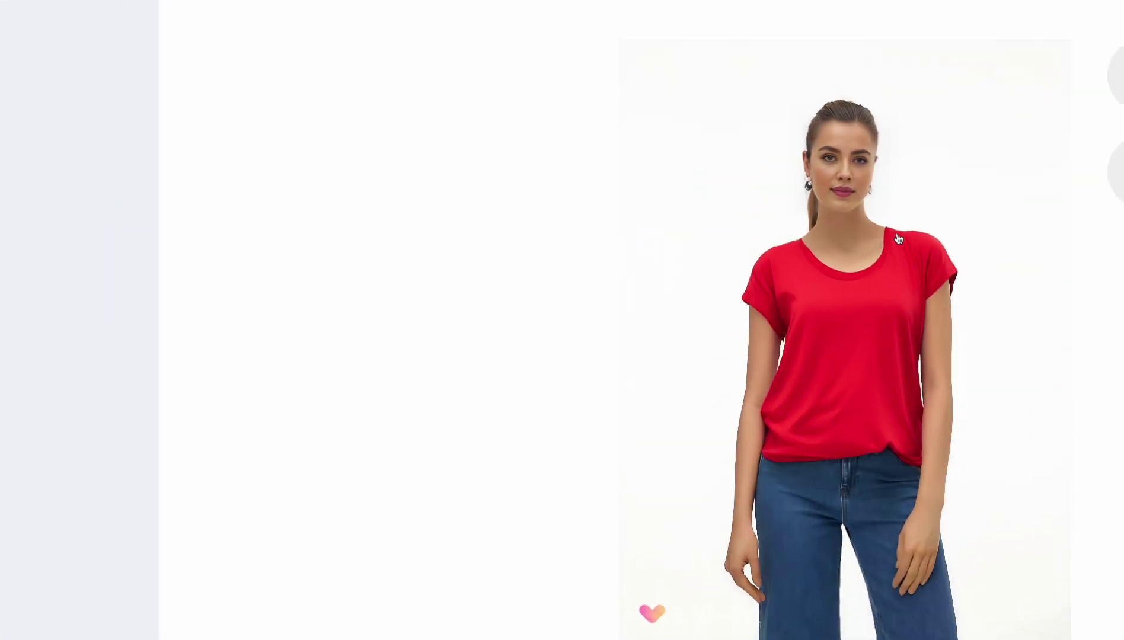
right_click(964, 231)
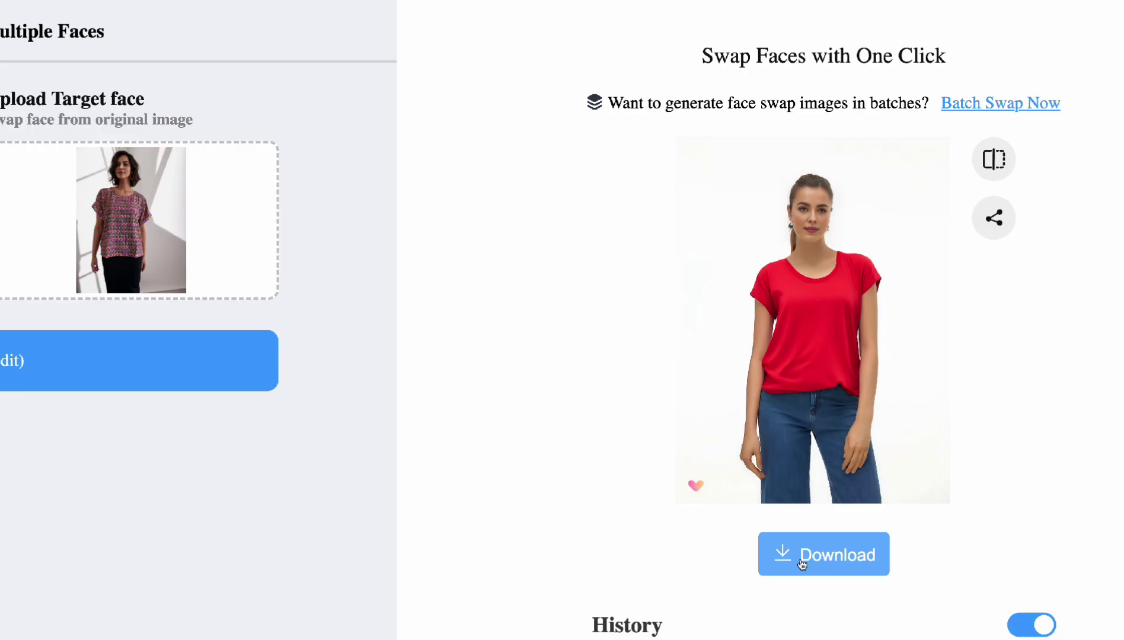
left_click(802, 563)
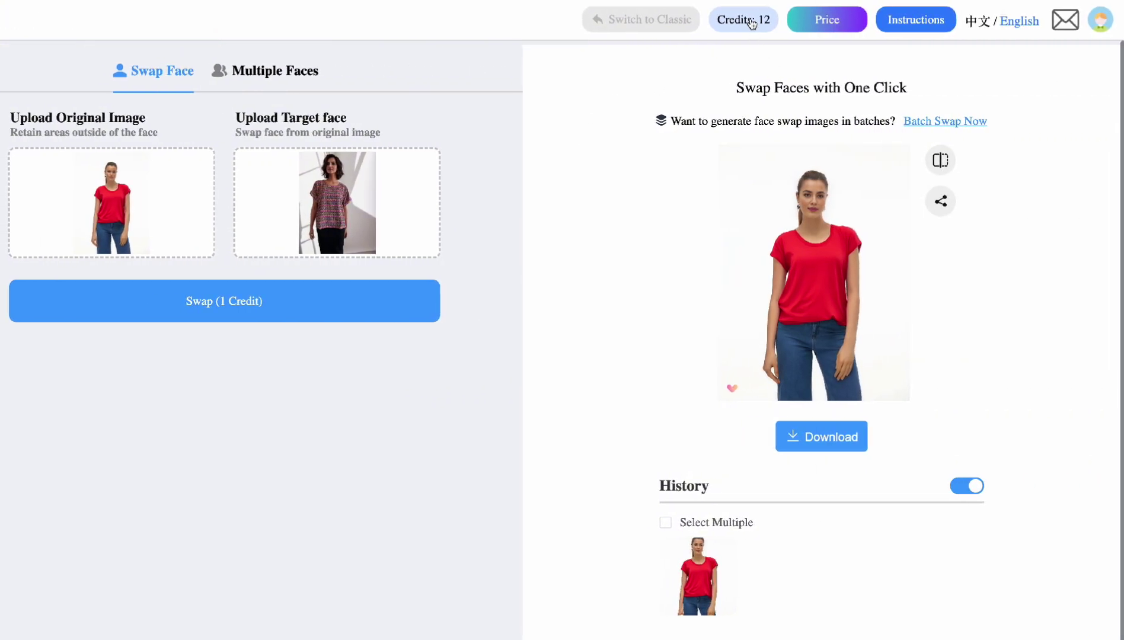
left_click(751, 23)
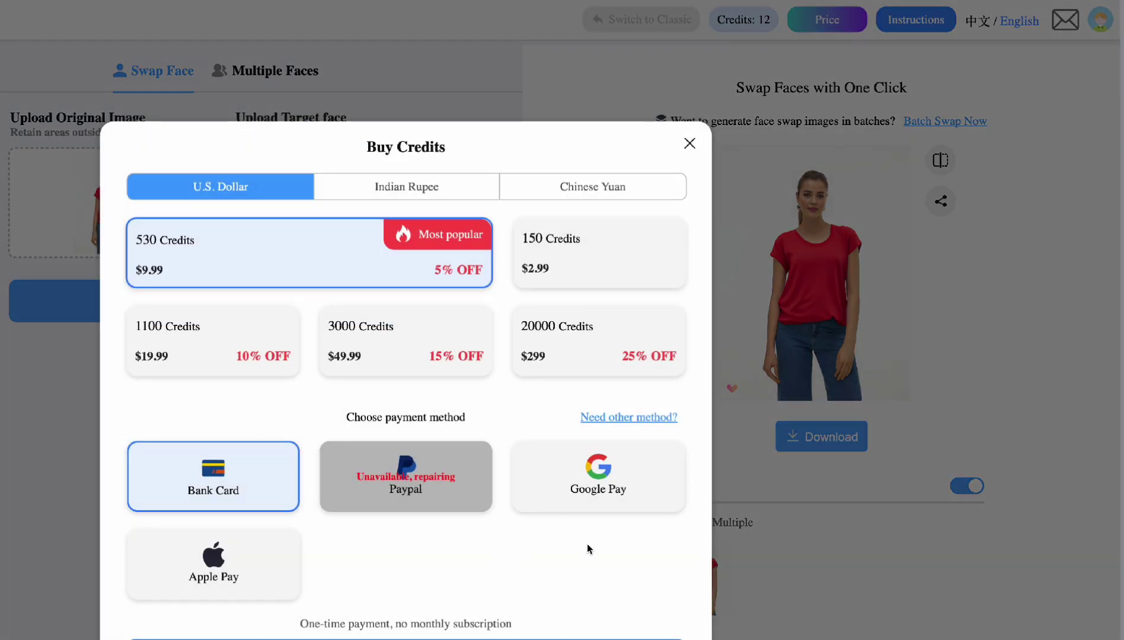
scroll(590, 550, "down", 1)
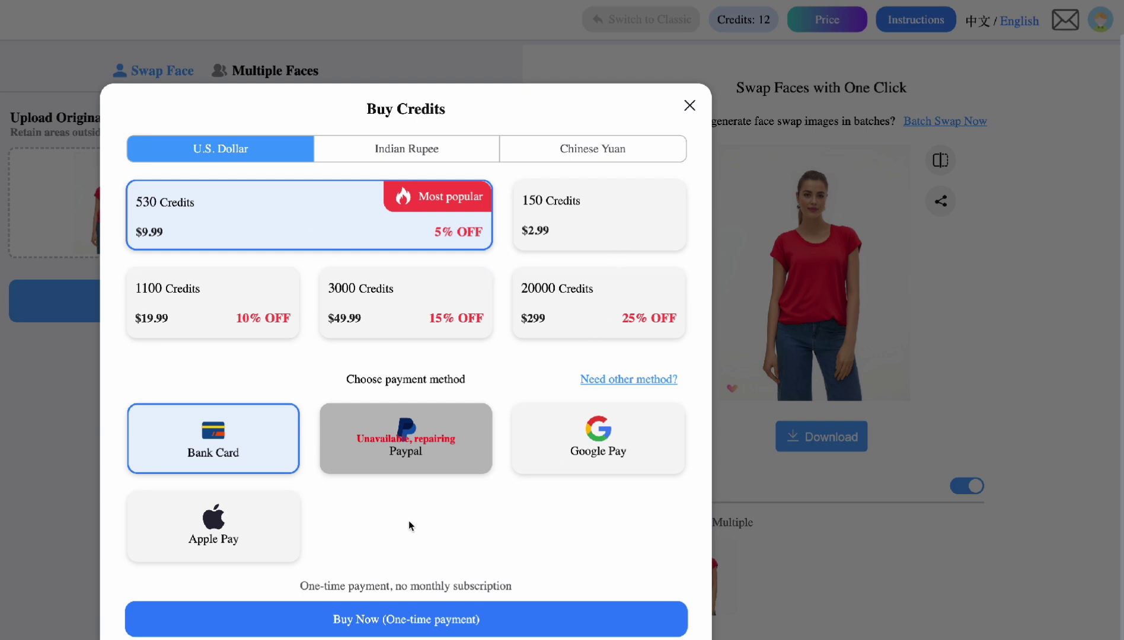
left_click(690, 106)
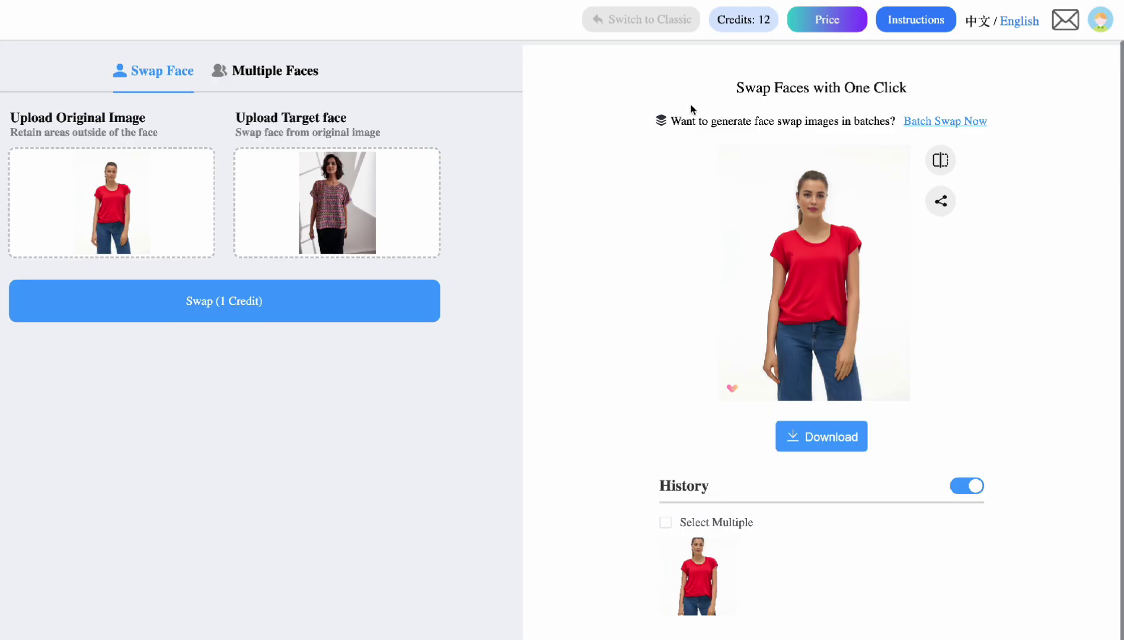